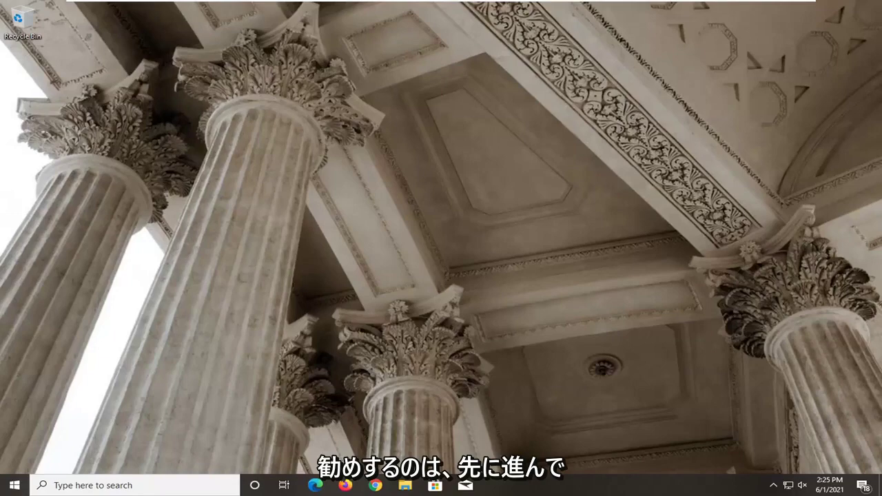
Open Windows Settings and go to the advanced display settings of the System category.
click(14, 485)
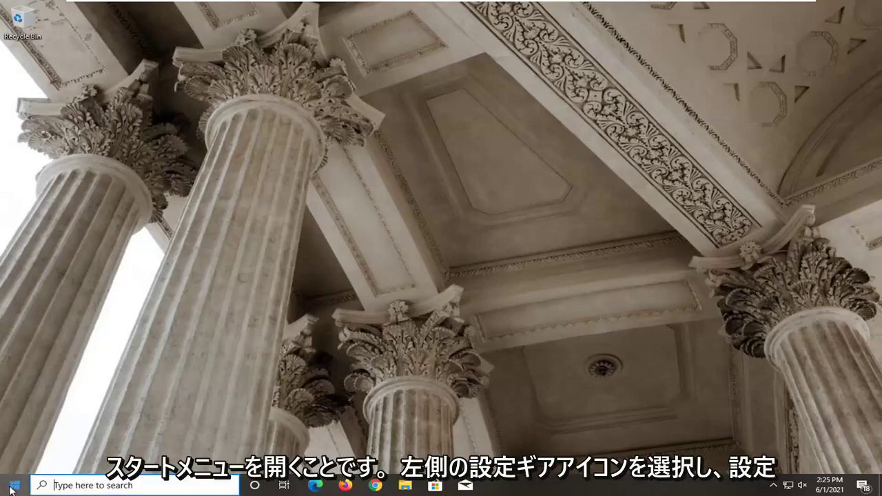
mouse_move(13, 436)
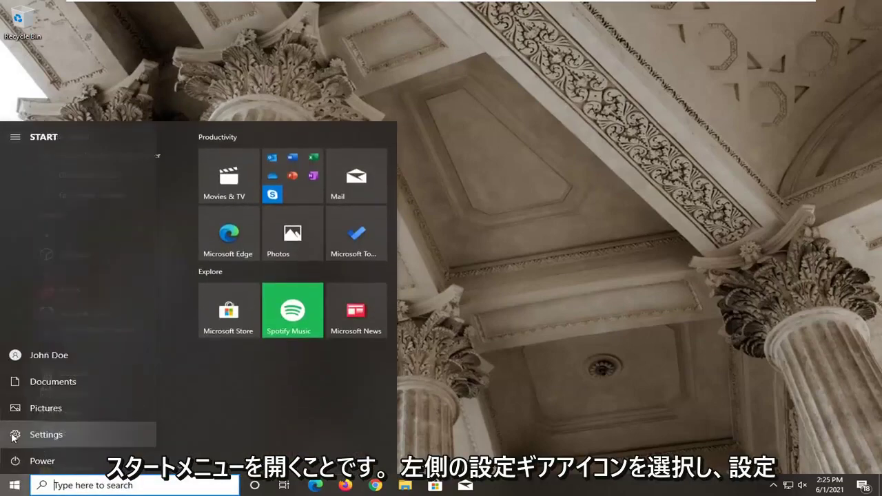
click(55, 436)
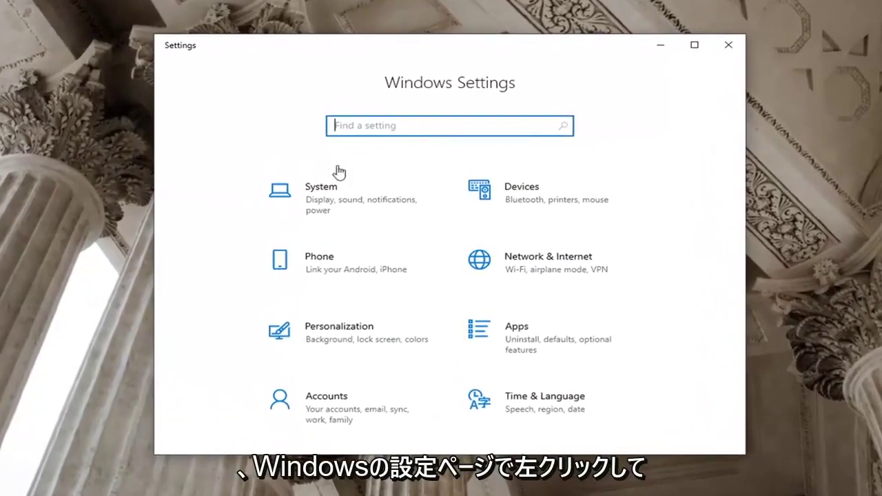
click(315, 212)
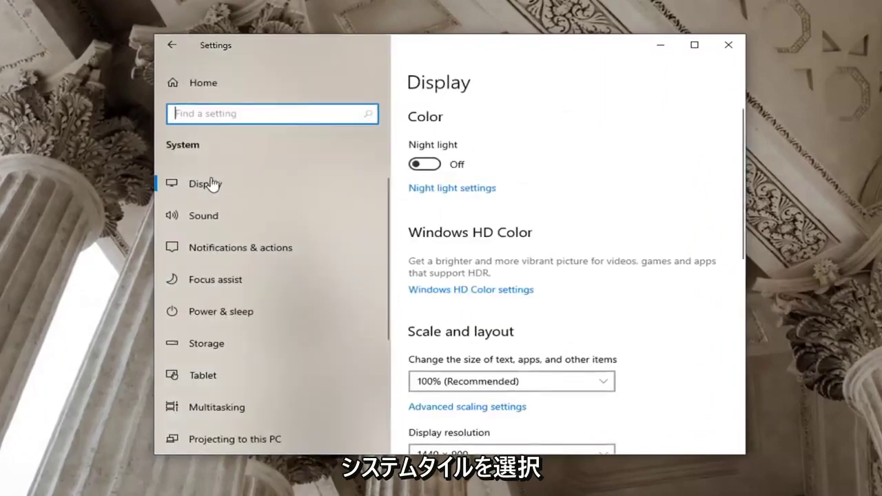
click(207, 184)
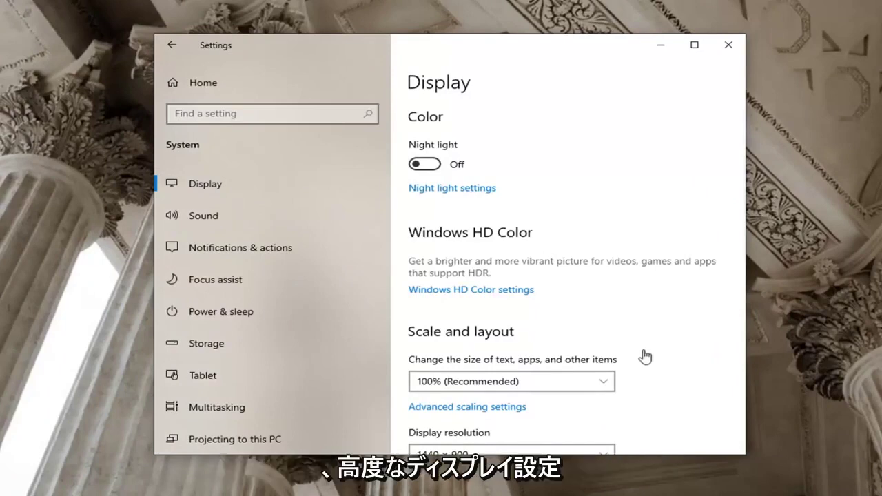
scroll(521, 360, down, 5)
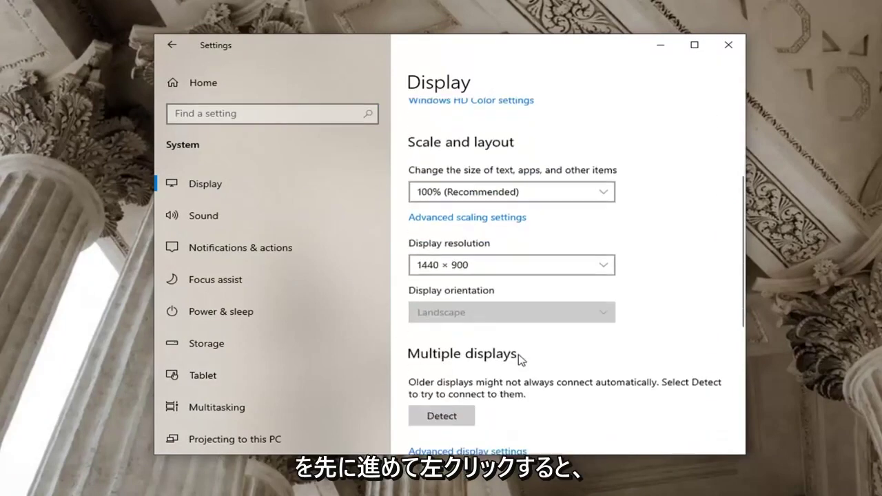
click(464, 331)
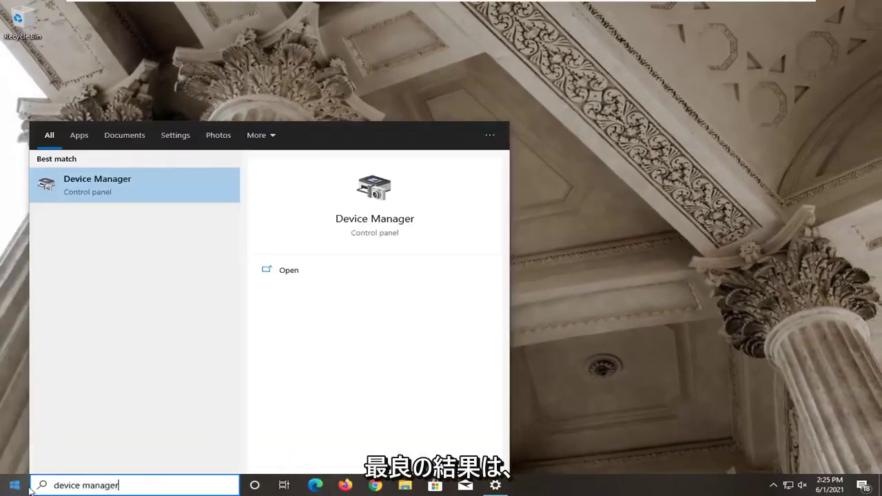
Open Device Manager, collapse Other devices and expand the Display adapters category.
click(100, 187)
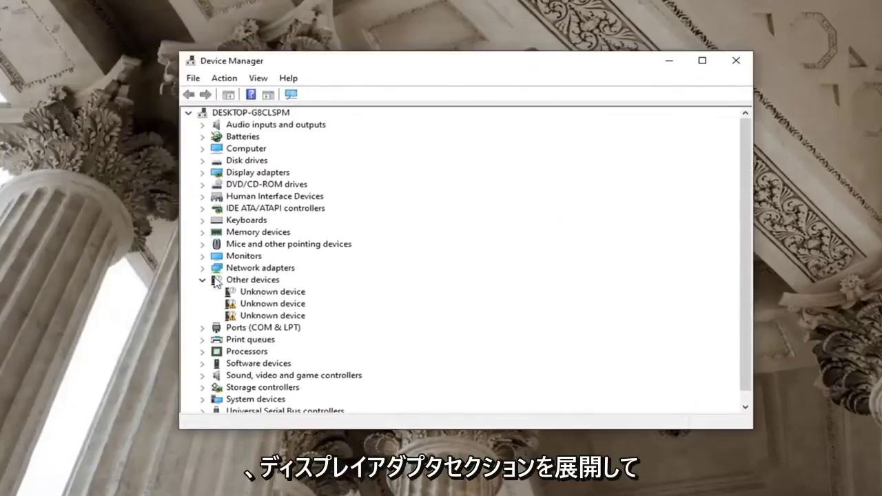
click(202, 280)
double_click(252, 173)
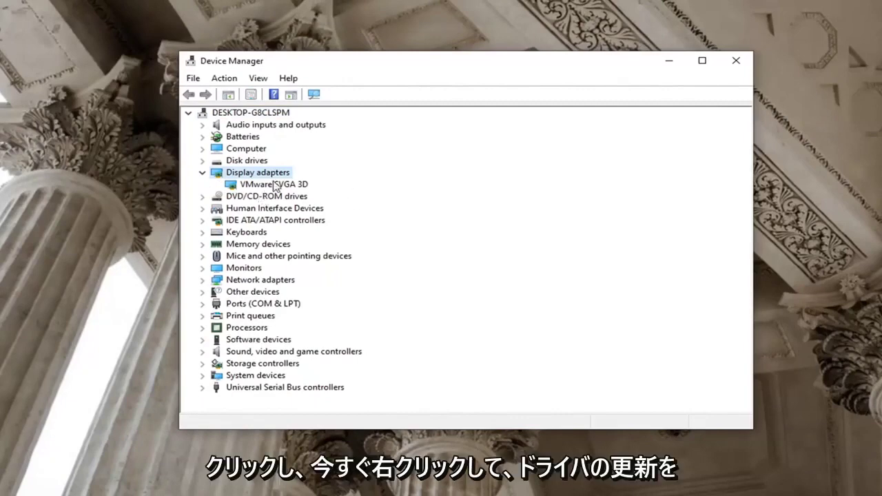
Start a driver update for the VMware SVGA 3D adapter, picking from the list of drivers available on the computer.
right_click(274, 185)
click(310, 192)
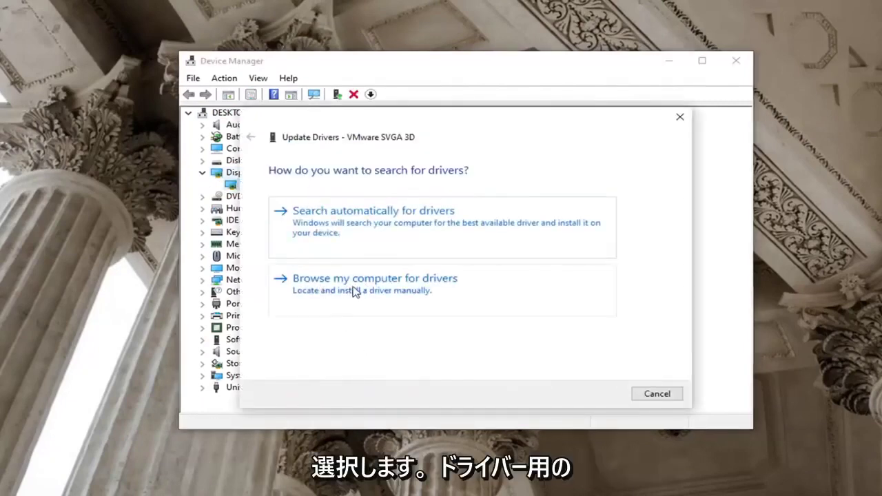
click(355, 290)
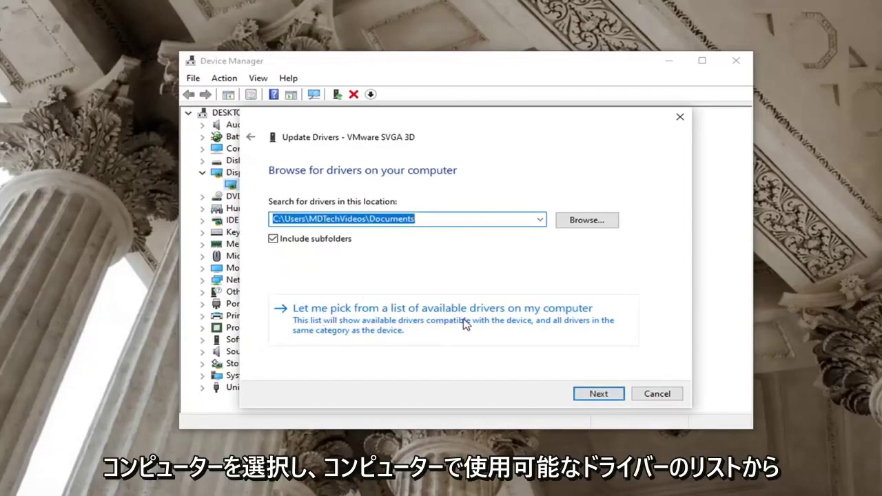
click(499, 316)
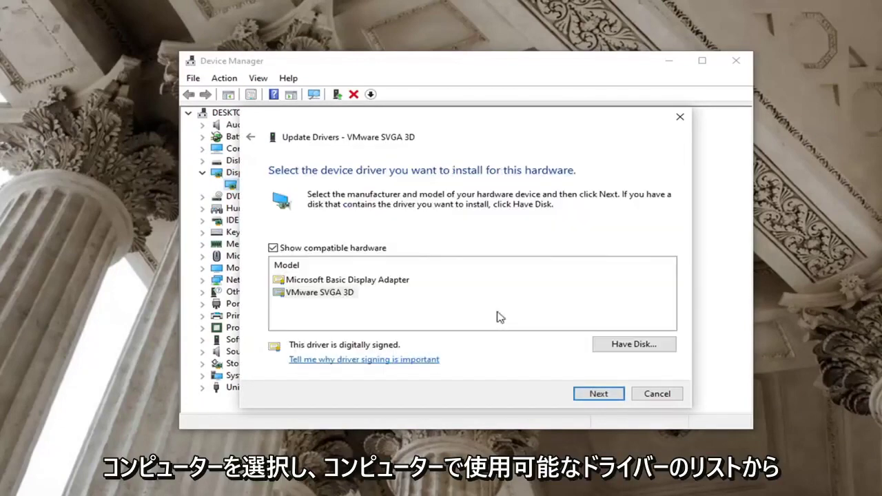
Check the adapter name in the advanced display settings, and install the VMware SVGA 3D model from the compatible driver list.
click(319, 295)
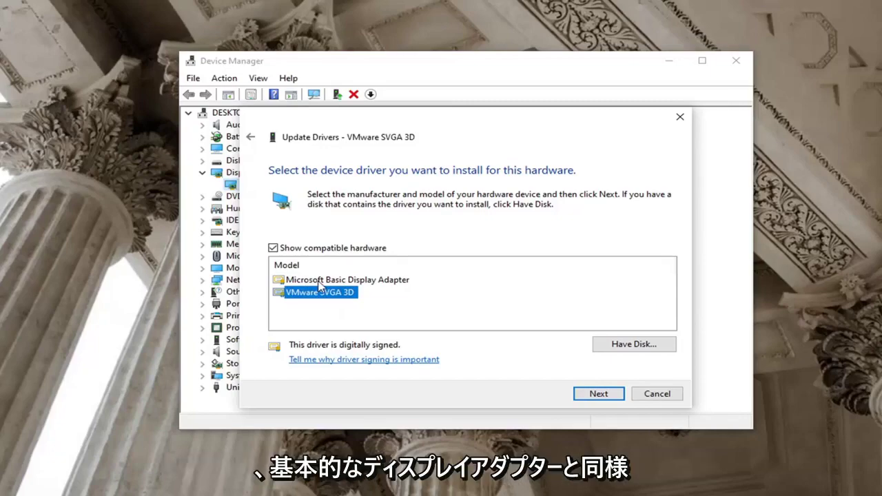
click(378, 281)
click(304, 295)
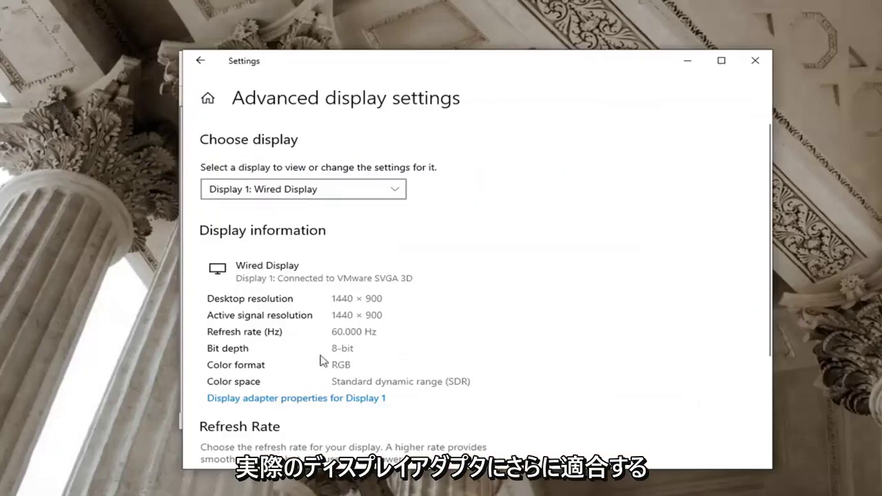
click(691, 60)
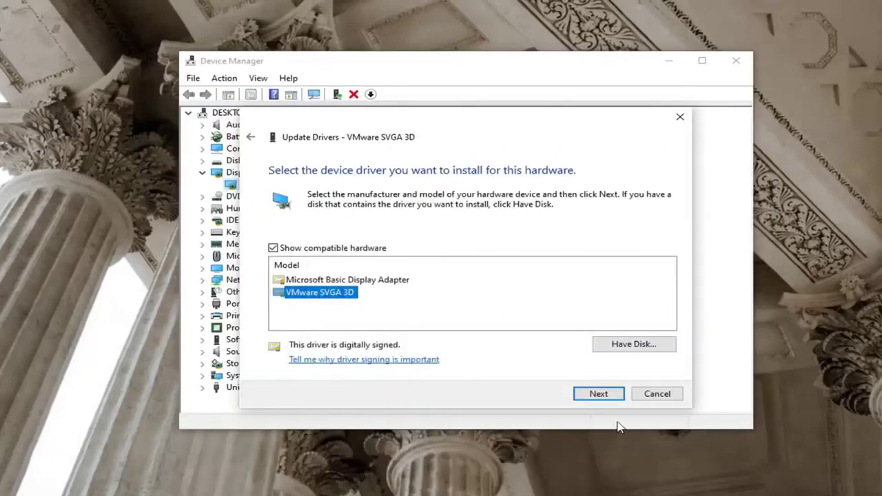
click(591, 394)
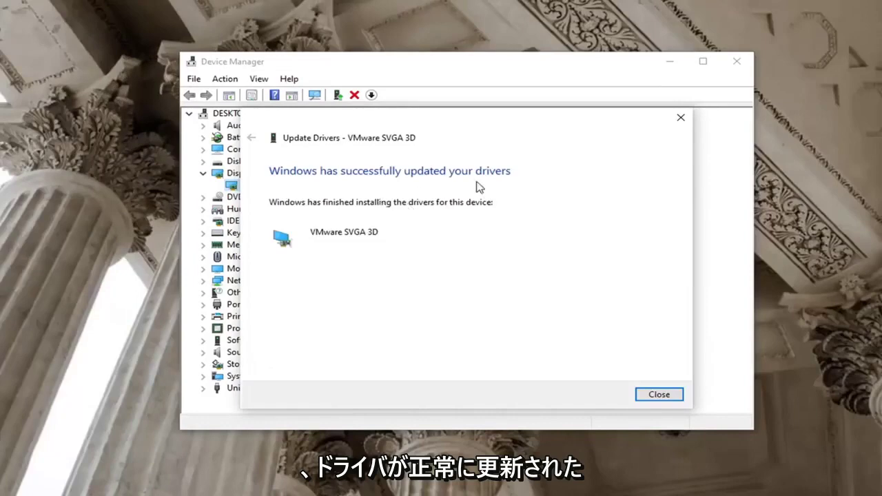
click(648, 394)
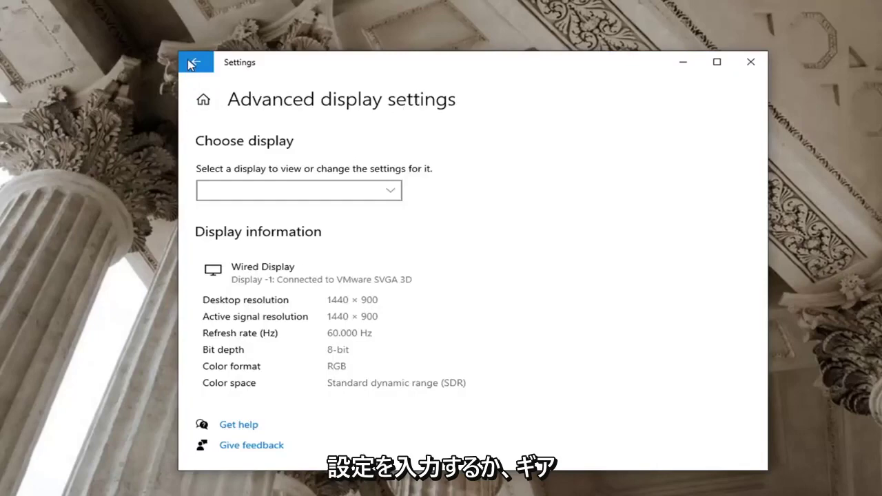
Return to the Windows Settings home page and open the Ease of Access display settings.
click(195, 62)
click(201, 56)
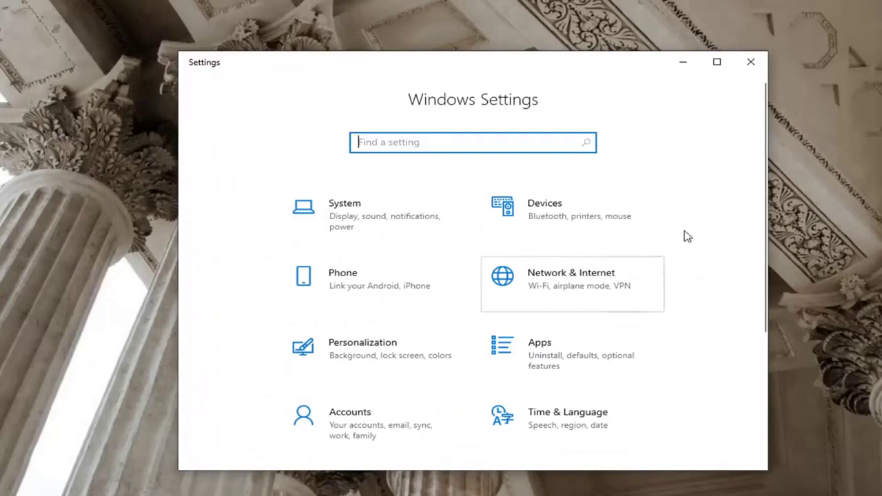
scroll(659, 263, down, 3)
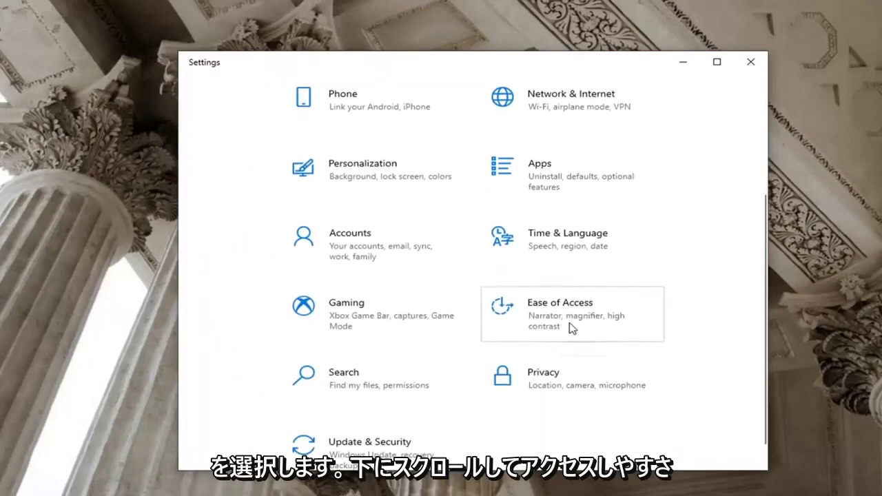
click(571, 326)
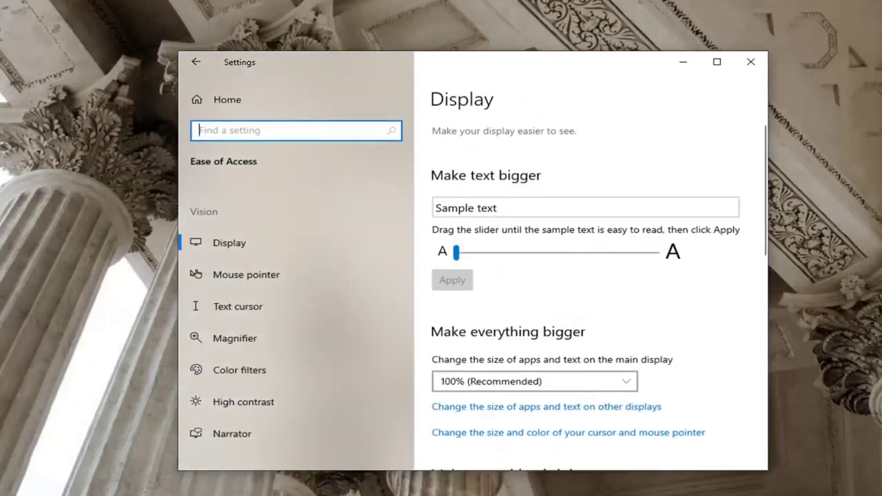
click(256, 249)
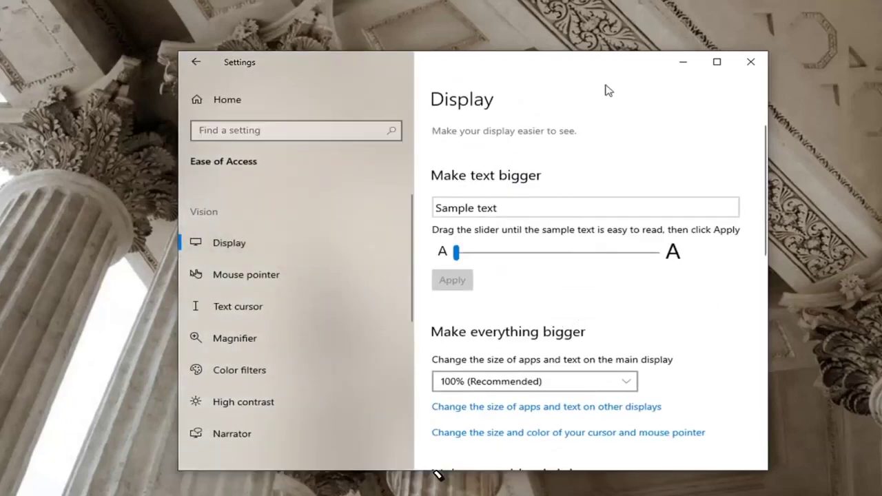
Open the additional display settings from the related settings of the Ease of Access display page.
scroll(604, 227, down, 2)
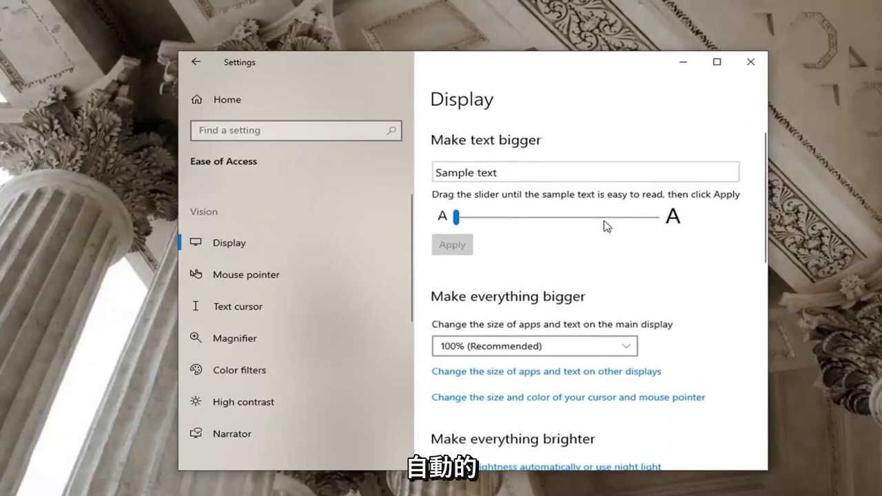
scroll(709, 268, down, 10)
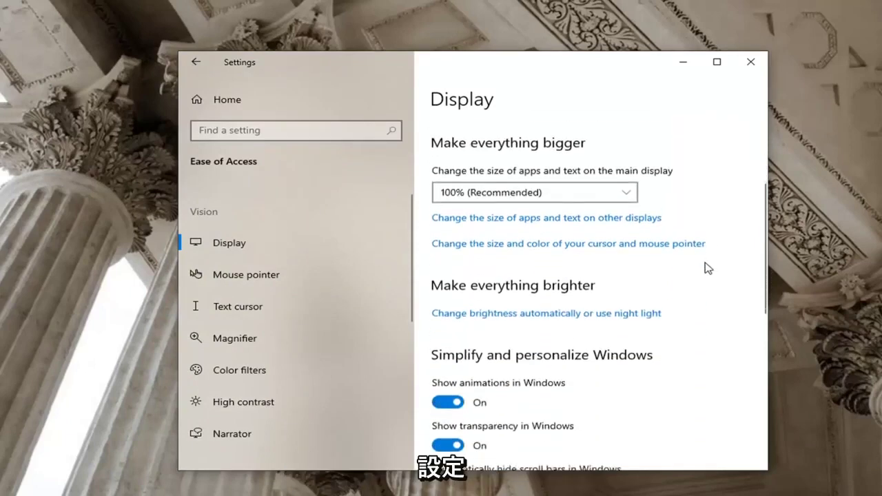
scroll(703, 268, down, 3)
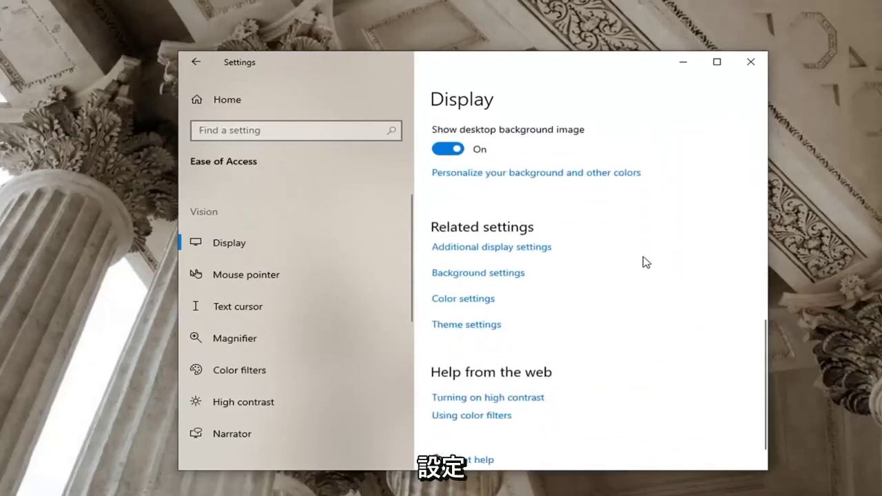
click(483, 249)
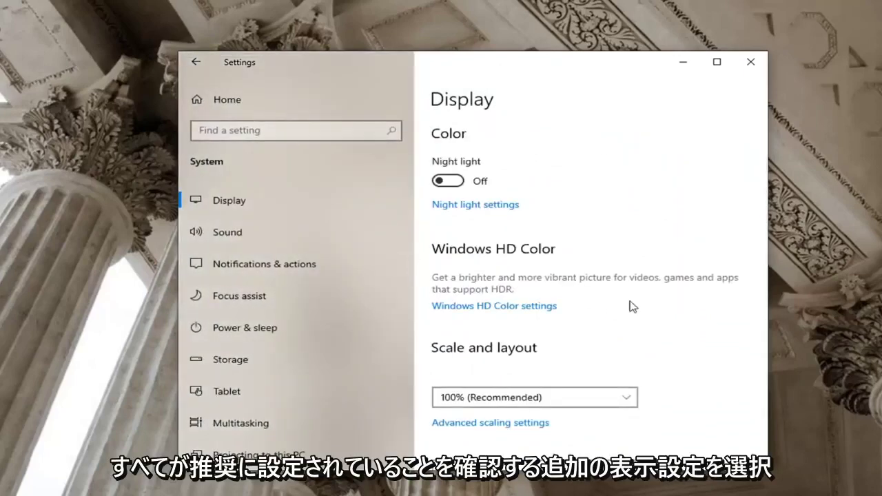
Review the scaling options under Scale and layout and keep 100% (Recommended) selected.
scroll(630, 305, down, 5)
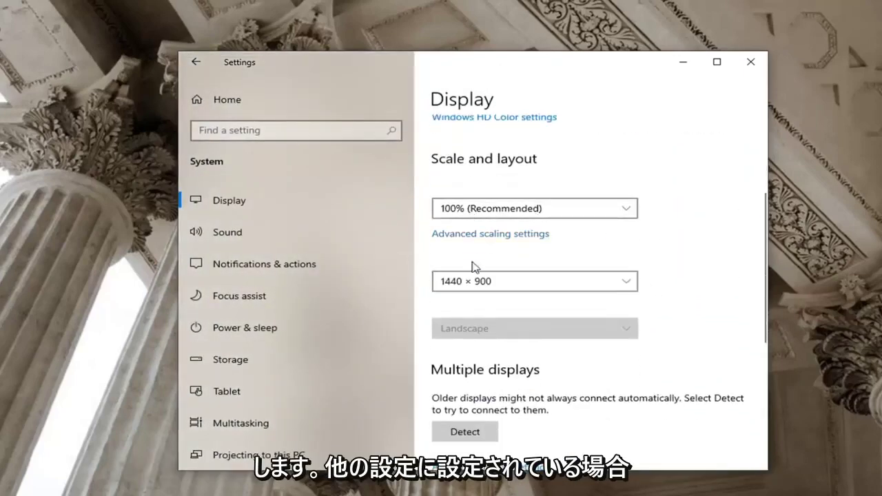
click(551, 211)
click(556, 207)
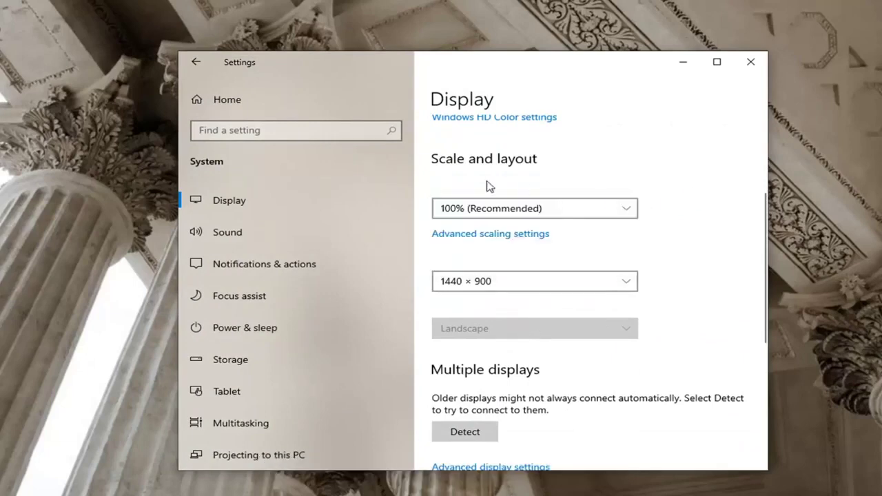
click(499, 207)
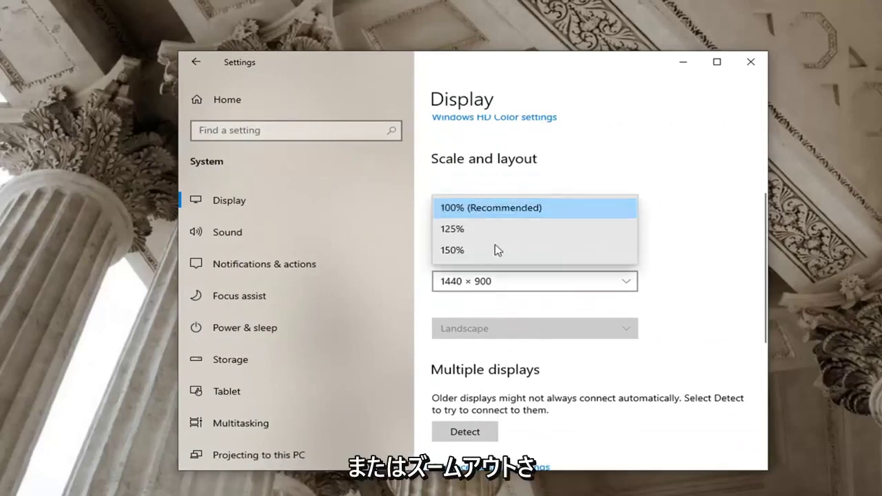
click(738, 197)
Look through the available display resolutions and revert the resolution change.
click(554, 287)
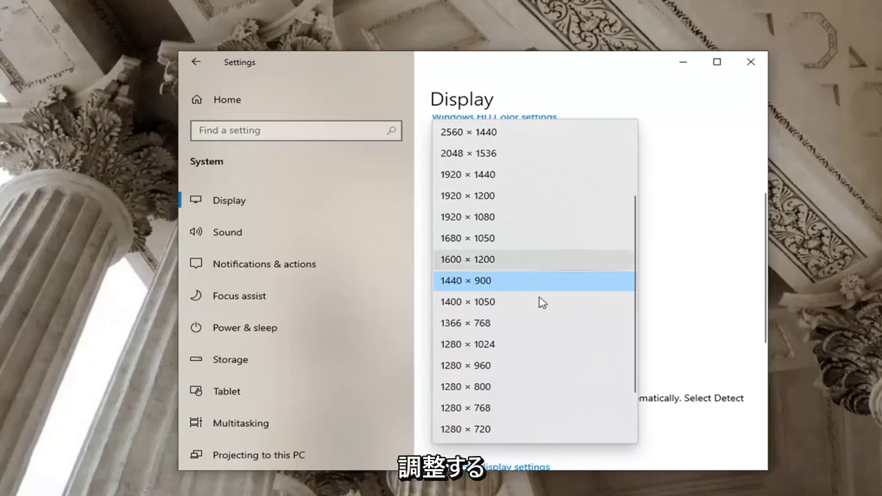
click(736, 261)
key(Down)
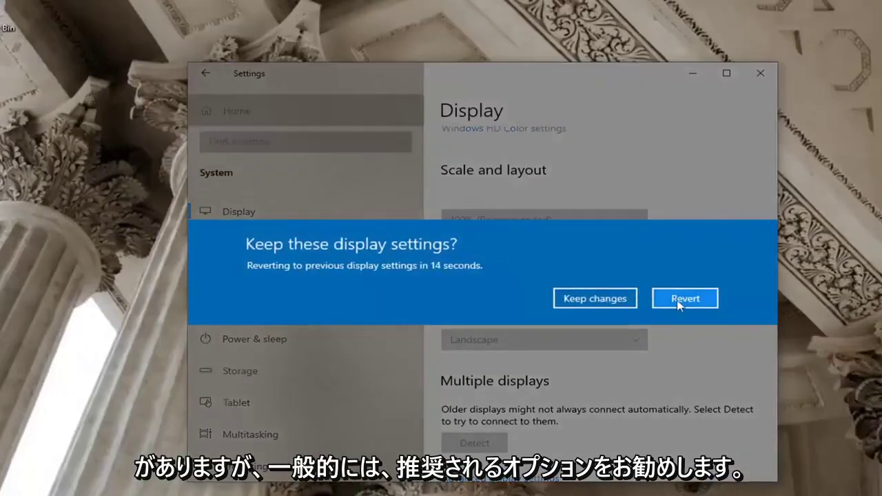
click(678, 301)
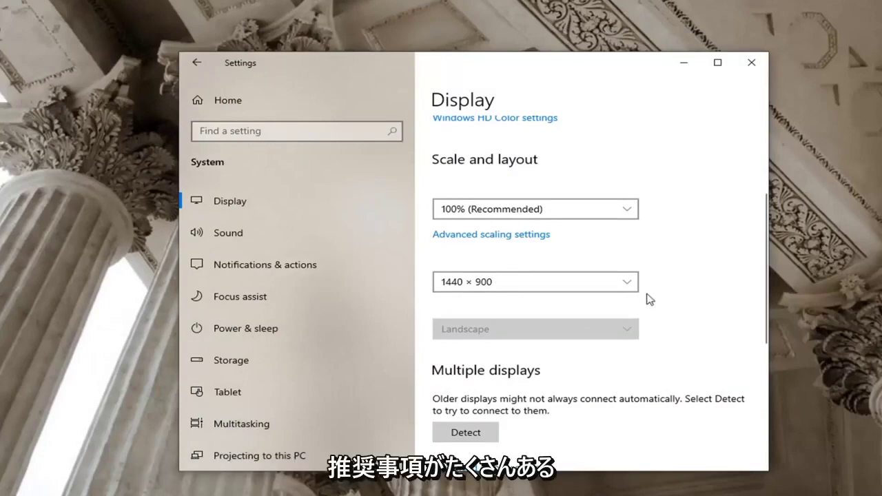
Open the adapter properties for Display 1 from the advanced display settings.
scroll(641, 293, down, 2)
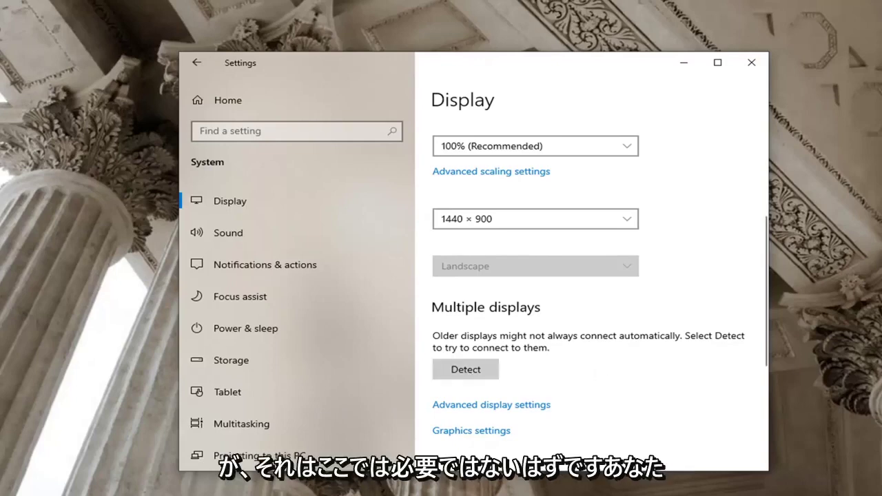
scroll(590, 292, down, 2)
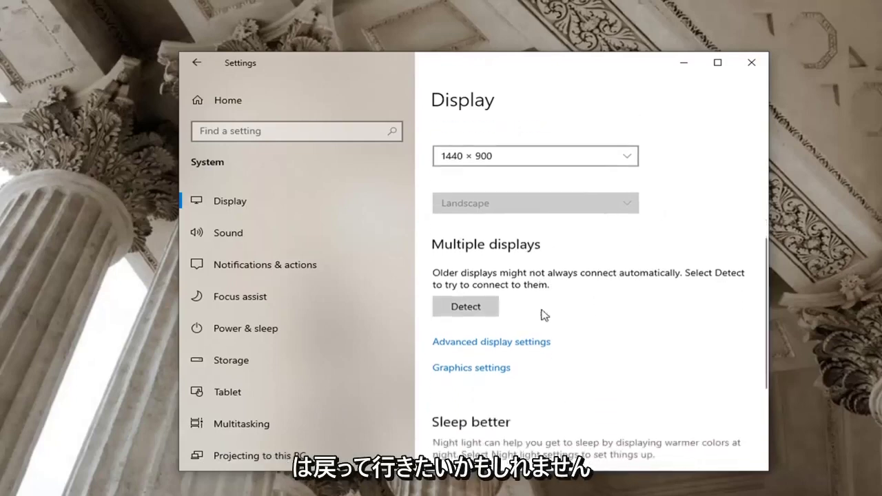
click(511, 344)
scroll(384, 318, down, 2)
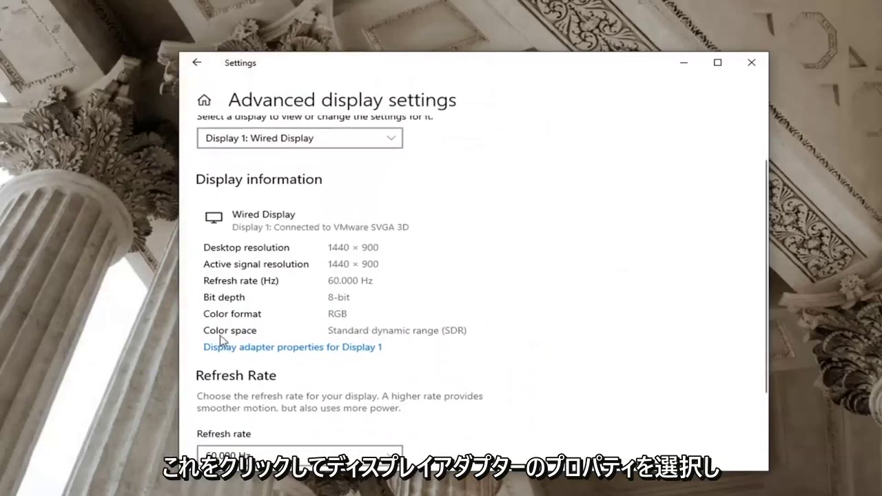
click(332, 348)
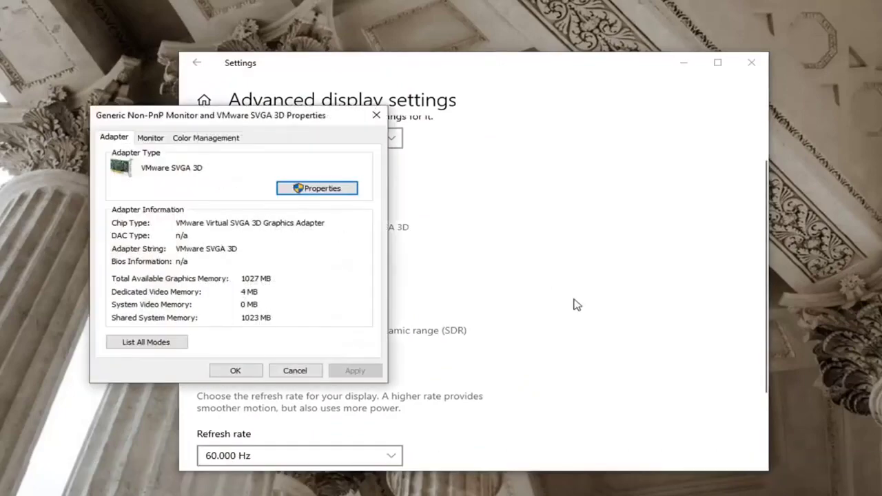
Keep the monitor's screen refresh rate at 60 Hertz and confirm the adapter properties.
drag(215, 126, 411, 142)
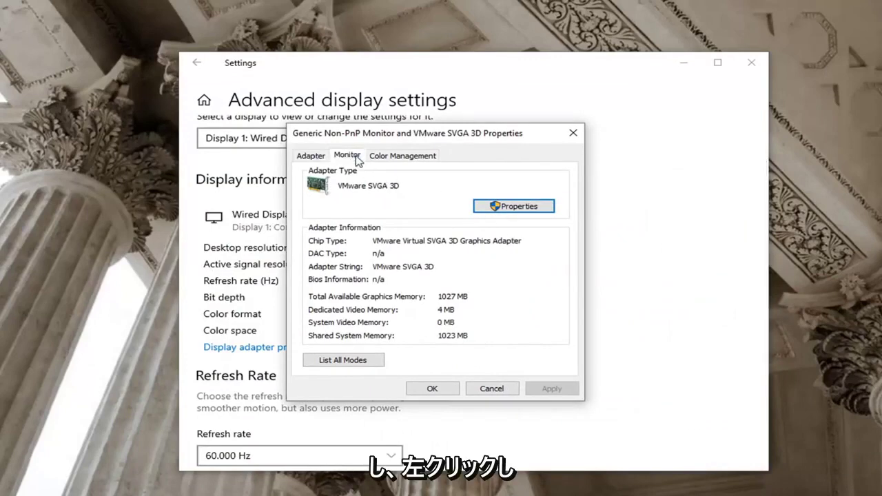
click(531, 265)
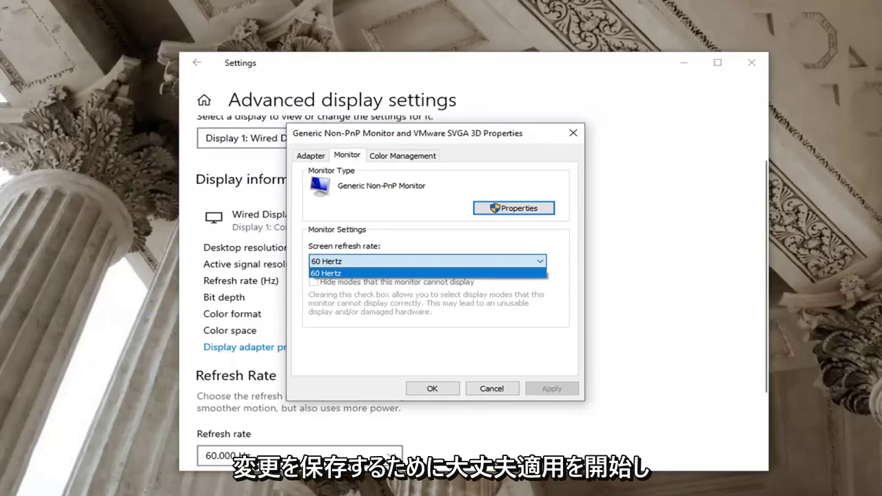
click(449, 364)
click(432, 387)
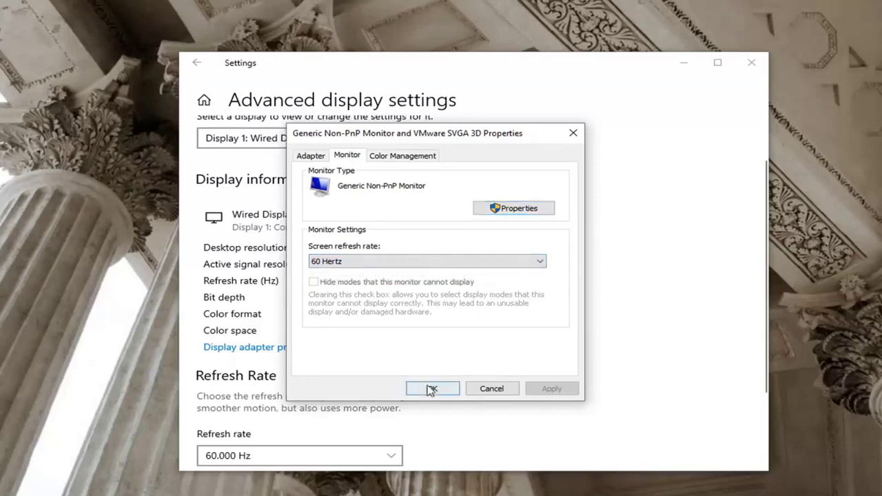